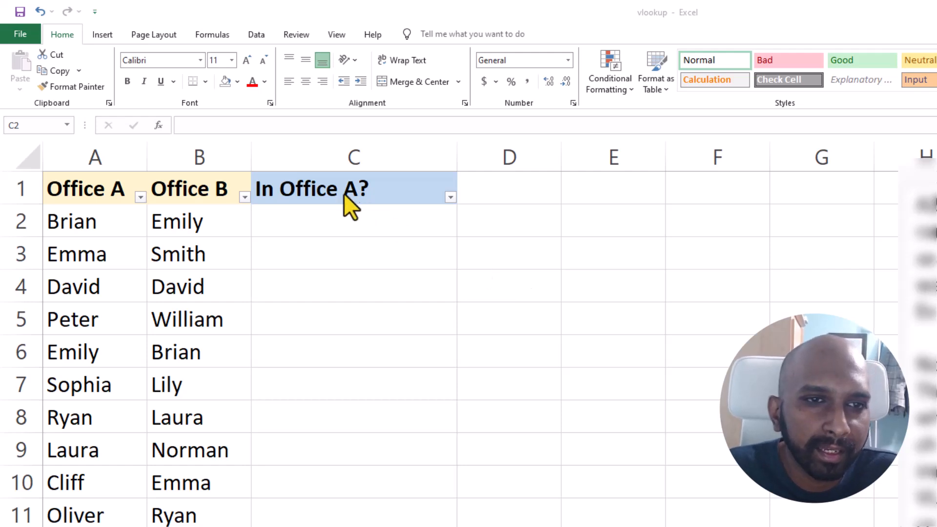
Start a VLOOKUP formula in C2 with B2 as the lookup value
{"action": "left_click", "coordinate": [301, 224]}
{"action": "left_click", "coordinate": [333, 222]}
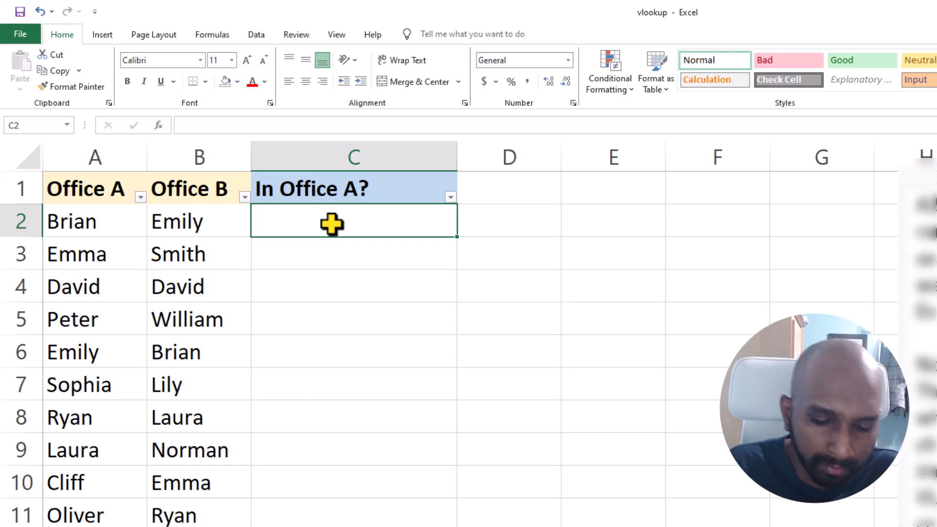
{"action": "type", "text": "="}
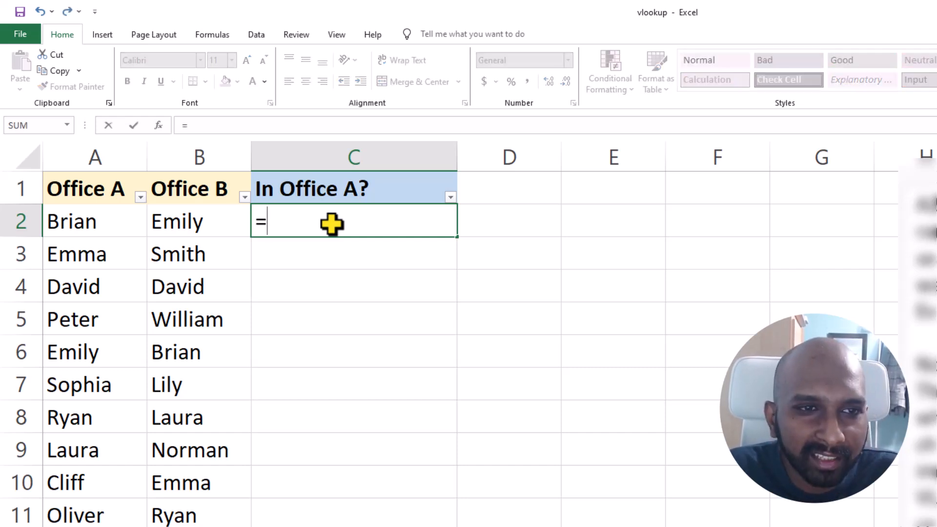
{"action": "type", "text": "VL"}
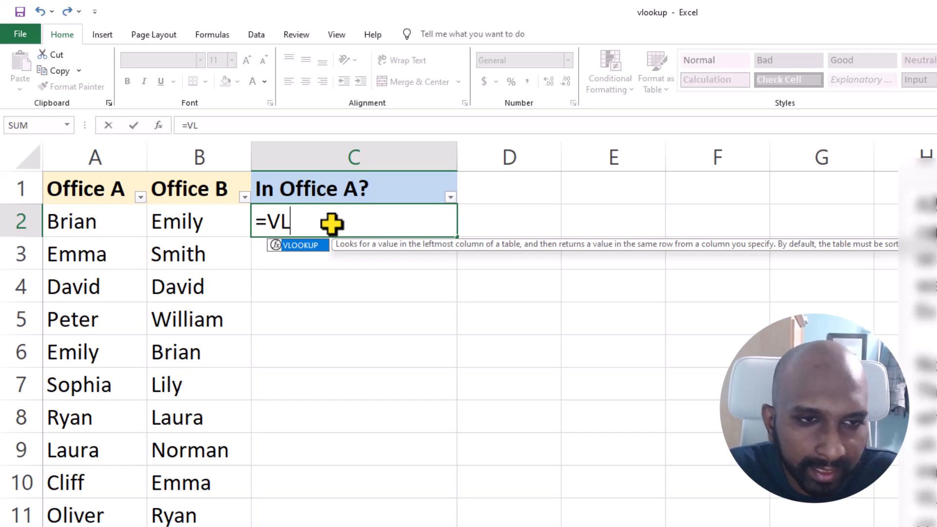
{"action": "key", "text": "Tab"}
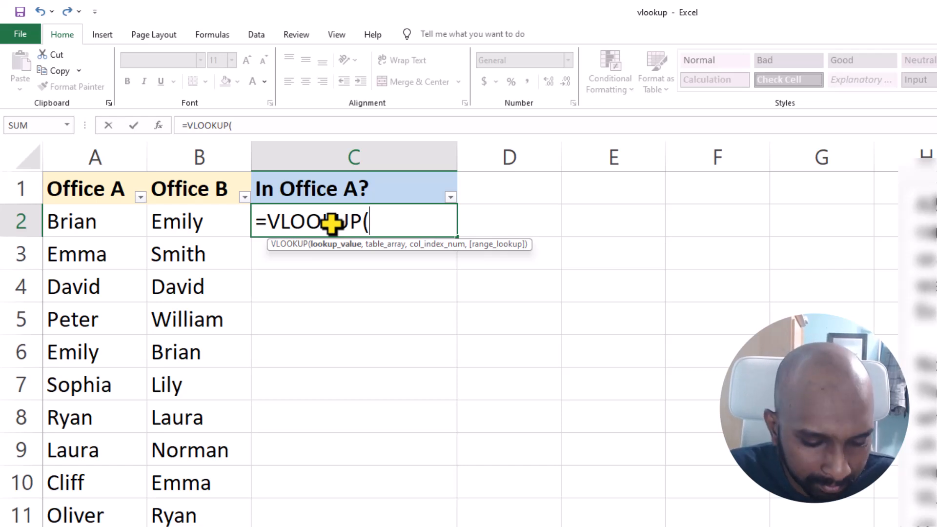
{"action": "type", "text": "B2"}
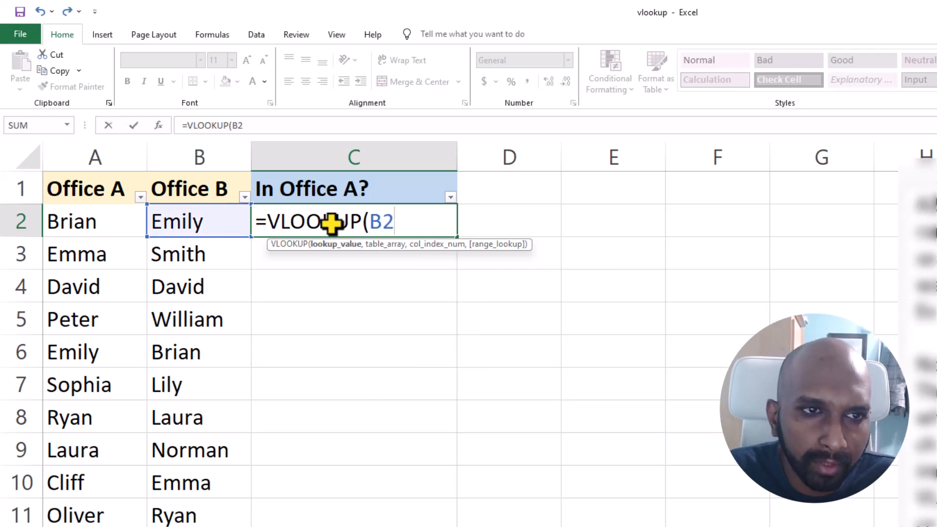
{"action": "type", "text": ","}
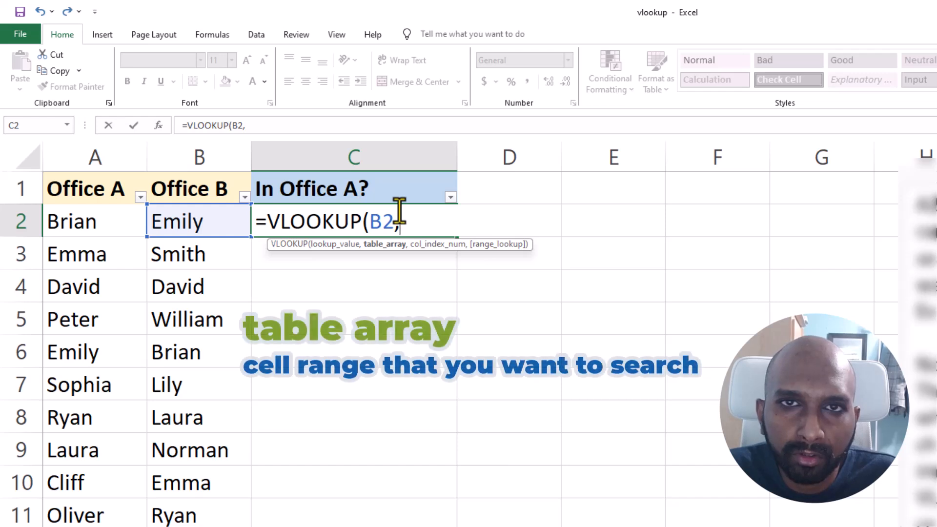
Set the VLOOKUP table array to the Office A names as the absolute range $A$2:$A$11
{"action": "key", "text": "Left"}
{"action": "key", "text": "Left"}
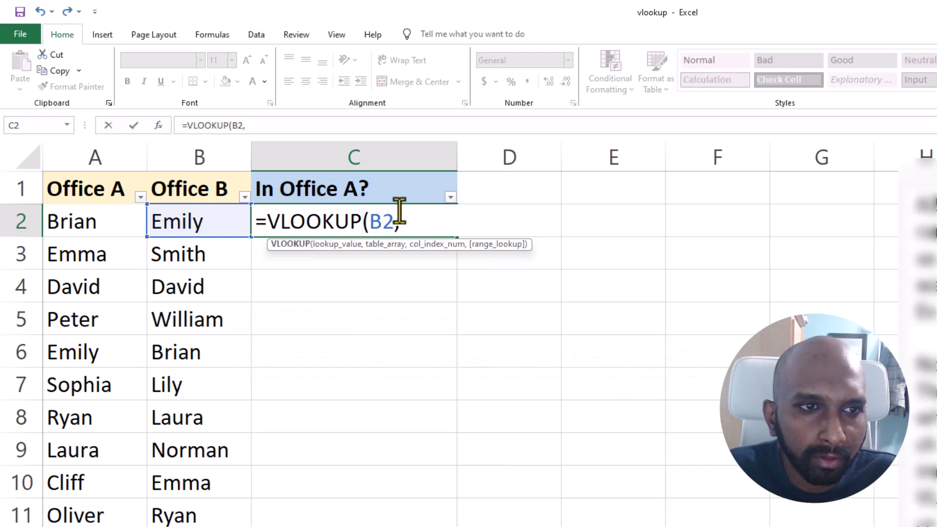
{"action": "left_click", "coordinate": [410, 217]}
{"action": "left_click", "coordinate": [120, 227]}
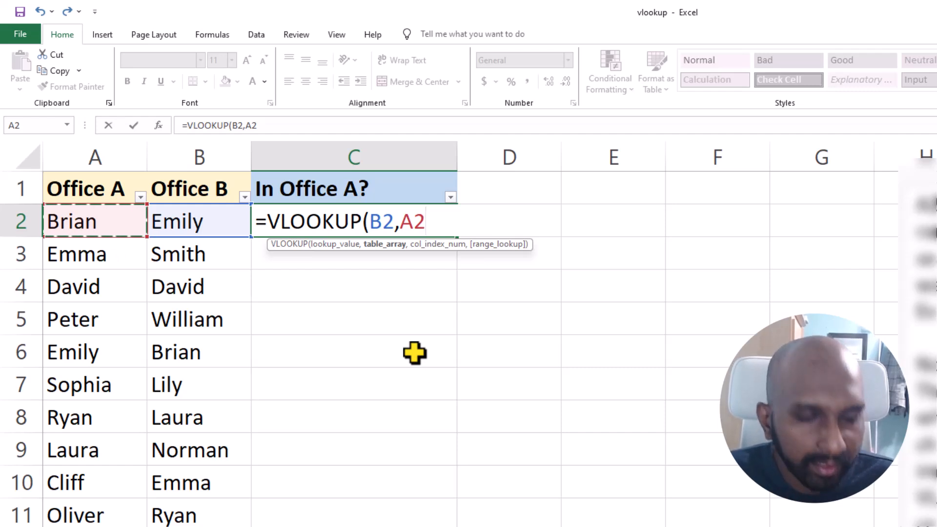
{"action": "key", "text": "ctrl+shift+Down"}
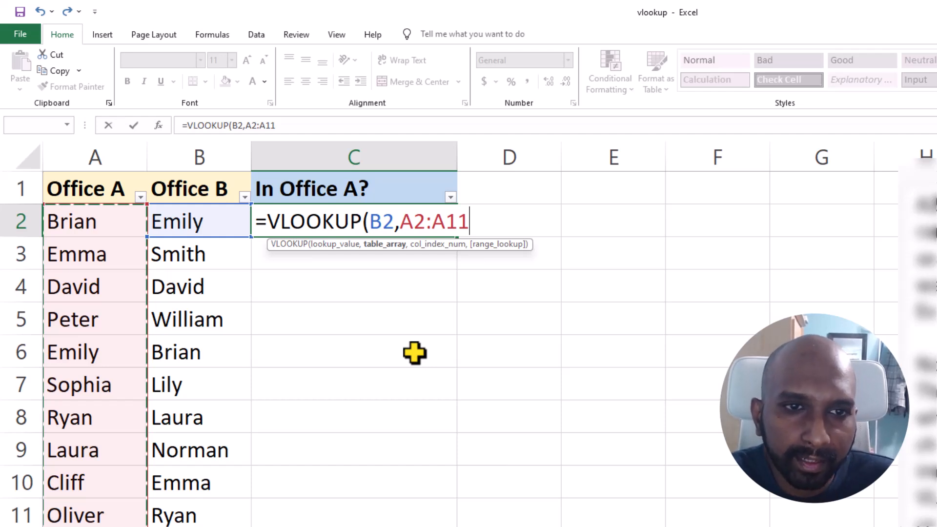
{"action": "key", "text": "F4"}
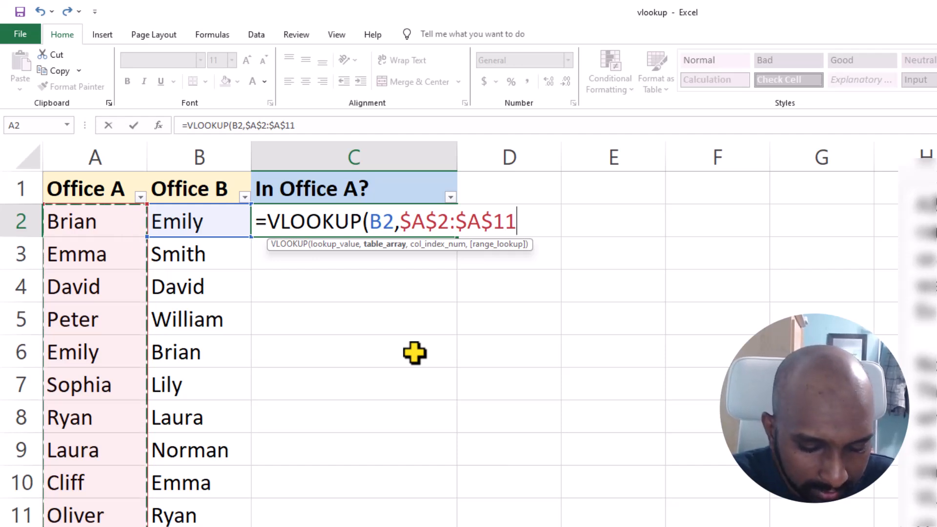
Complete the VLOOKUP in C2 with column index 1 and FALSE for an exact match, and enter the formula
{"action": "type", "text": ","}
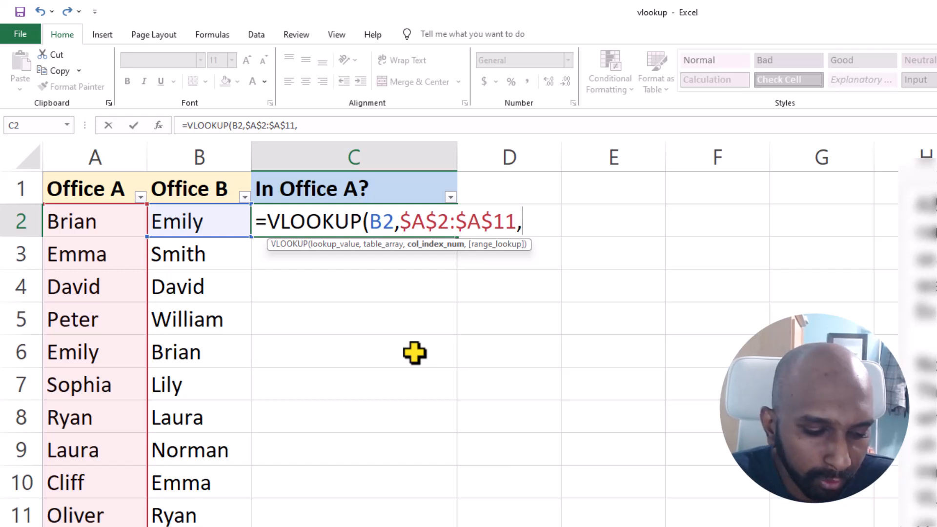
{"action": "type", "text": "1,"}
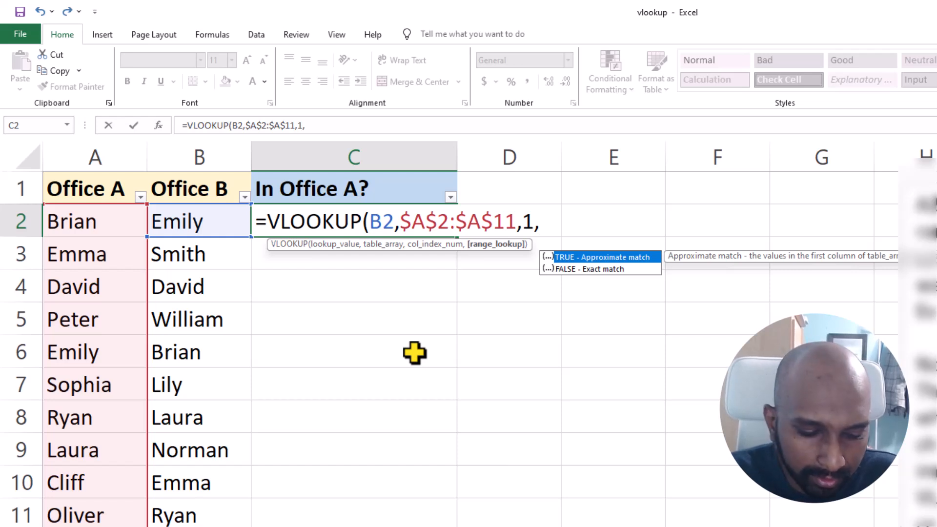
{"action": "type", "text": "FALSE"}
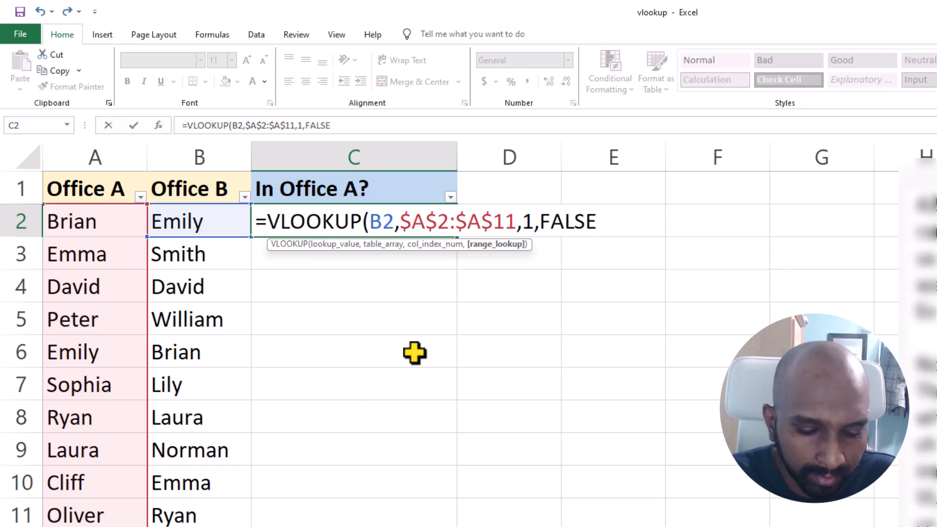
{"action": "type", "text": ")"}
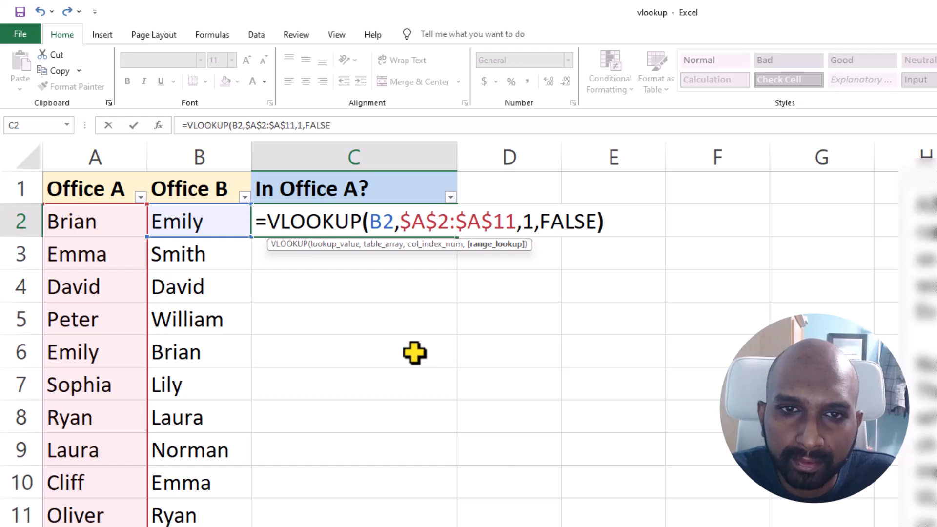
{"action": "key", "text": "Return"}
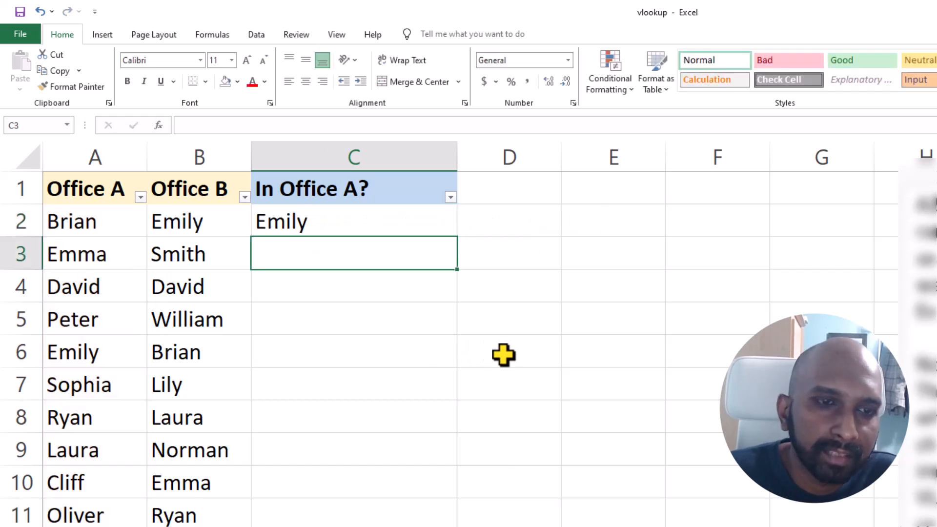
Fill the VLOOKUP formula from C2 down to C11
{"action": "left_click", "coordinate": [293, 229]}
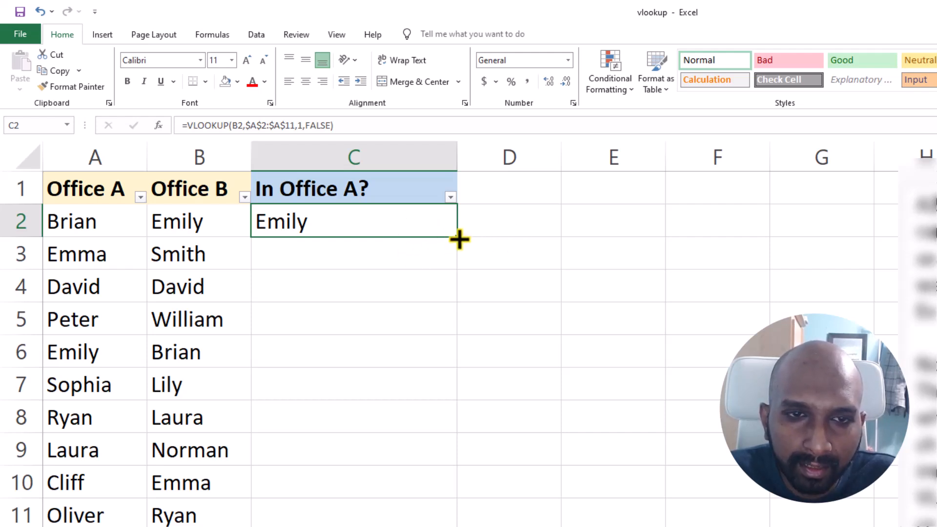
{"action": "left_click_drag", "start_coordinate": [456, 236], "coordinate": [395, 526]}
{"action": "left_click", "coordinate": [512, 248]}
{"action": "left_click_drag", "start_coordinate": [401, 220], "coordinate": [374, 510]}
{"action": "left_click", "coordinate": [489, 324]}
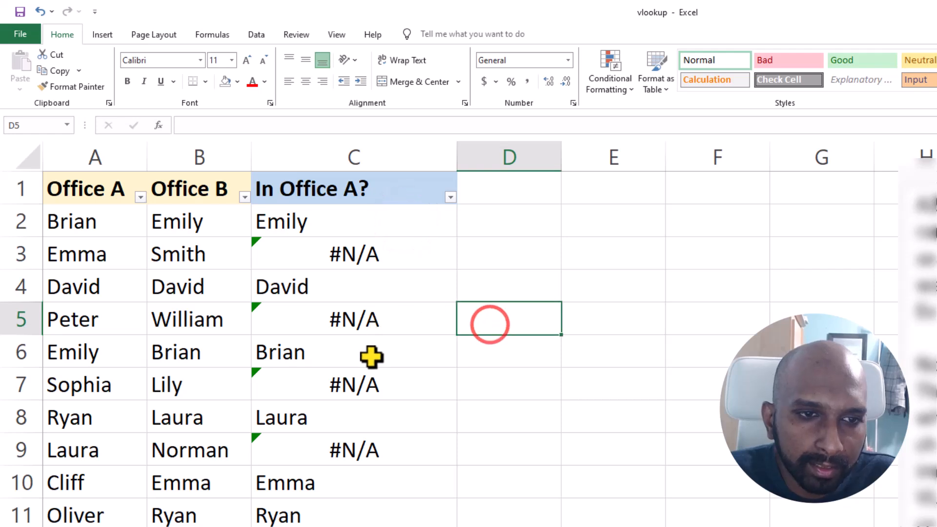
Examine the lookup results in column C, especially C3, against the names in the Office A and Office B columns
{"action": "left_click_drag", "start_coordinate": [371, 357], "coordinate": [368, 218]}
{"action": "left_click", "coordinate": [187, 235]}
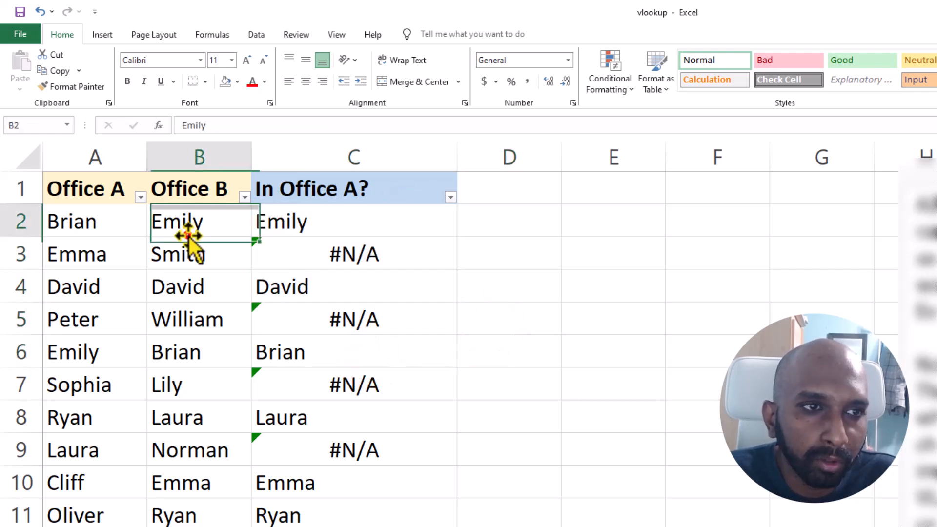
{"action": "left_click", "coordinate": [415, 251]}
{"action": "left_click_drag", "start_coordinate": [415, 252], "coordinate": [394, 458]}
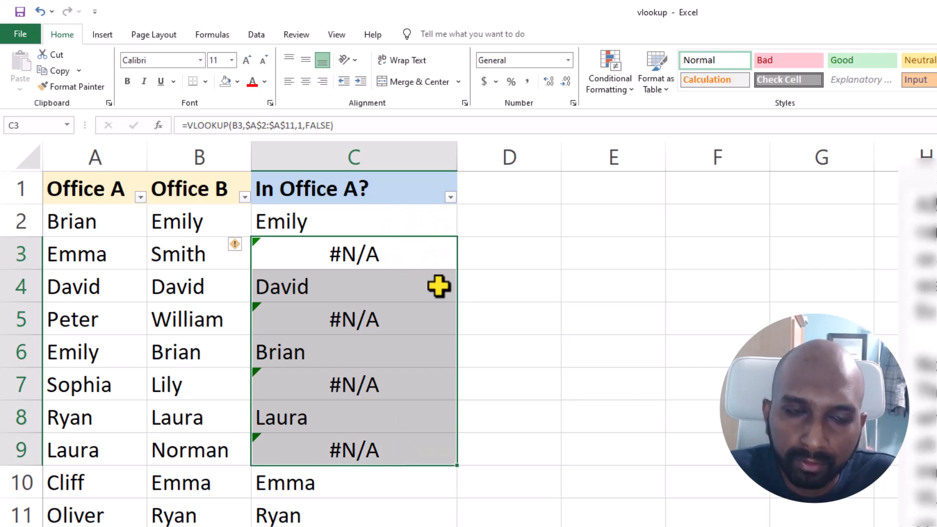
{"action": "left_click", "coordinate": [401, 253]}
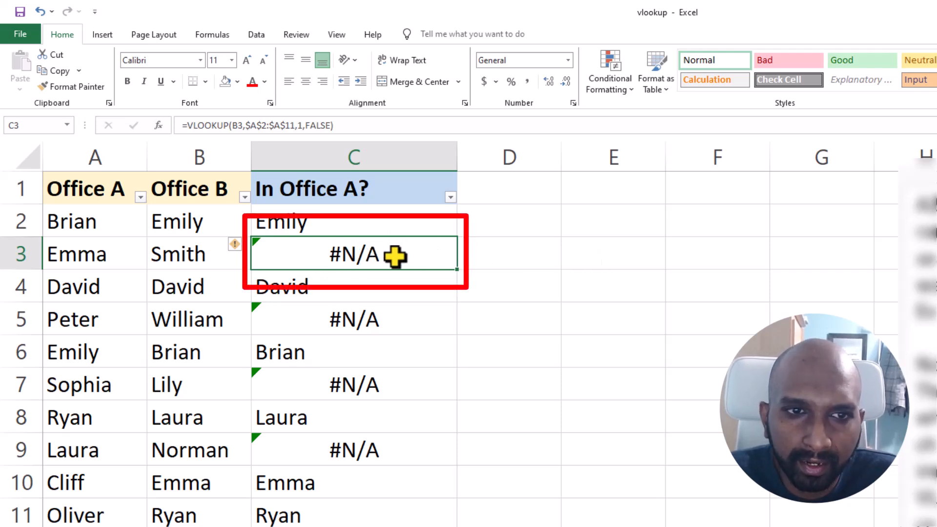
{"action": "left_click", "coordinate": [179, 257]}
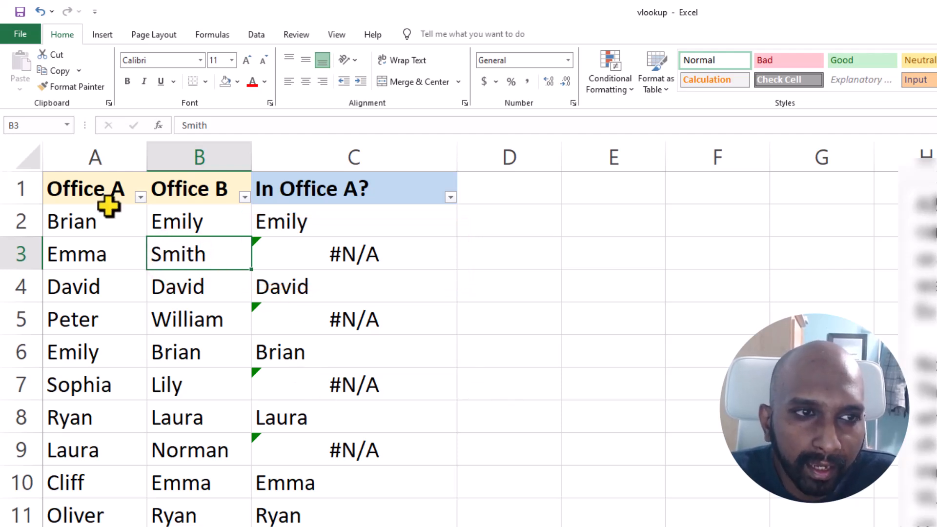
{"action": "left_click_drag", "start_coordinate": [105, 207], "coordinate": [69, 513]}
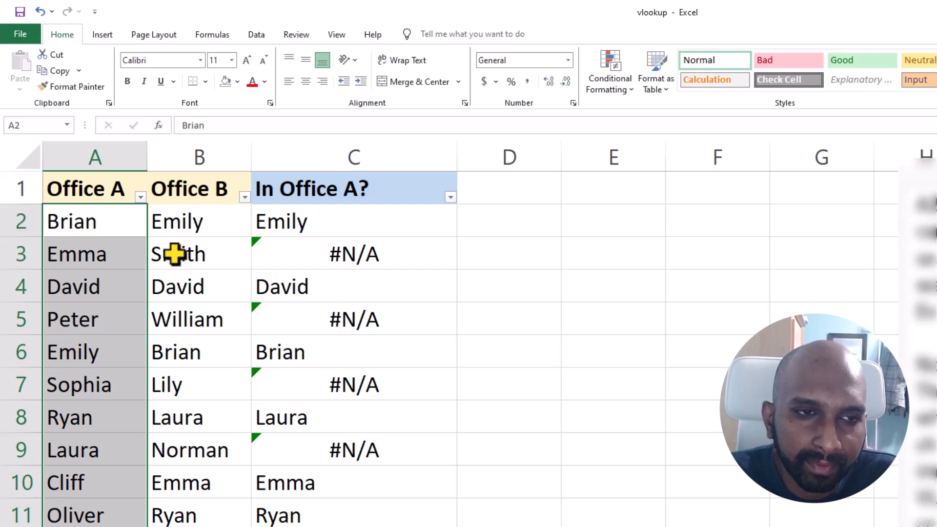
Make the Office B name in B3 bold and compare it with the Office A list and the result in C3
{"action": "left_click", "coordinate": [174, 254]}
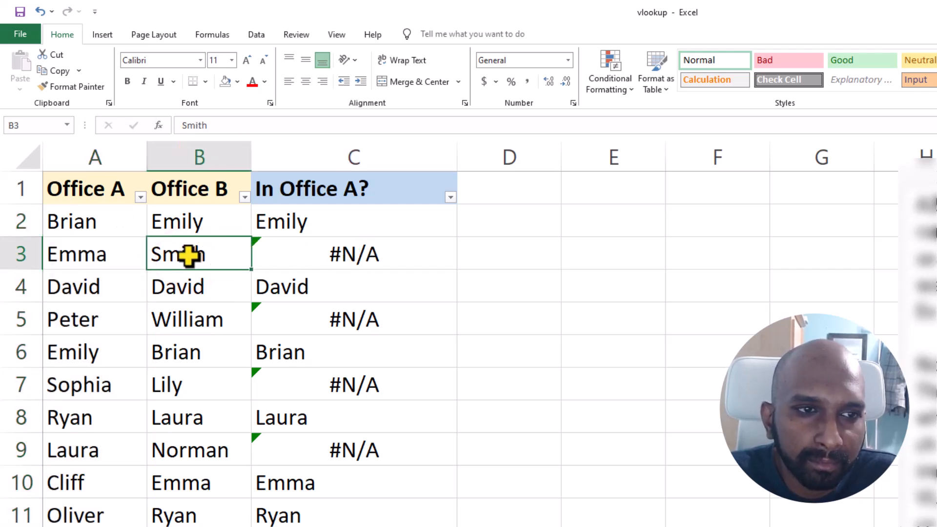
{"action": "left_click", "coordinate": [128, 82]}
{"action": "left_click_drag", "start_coordinate": [120, 220], "coordinate": [77, 510]}
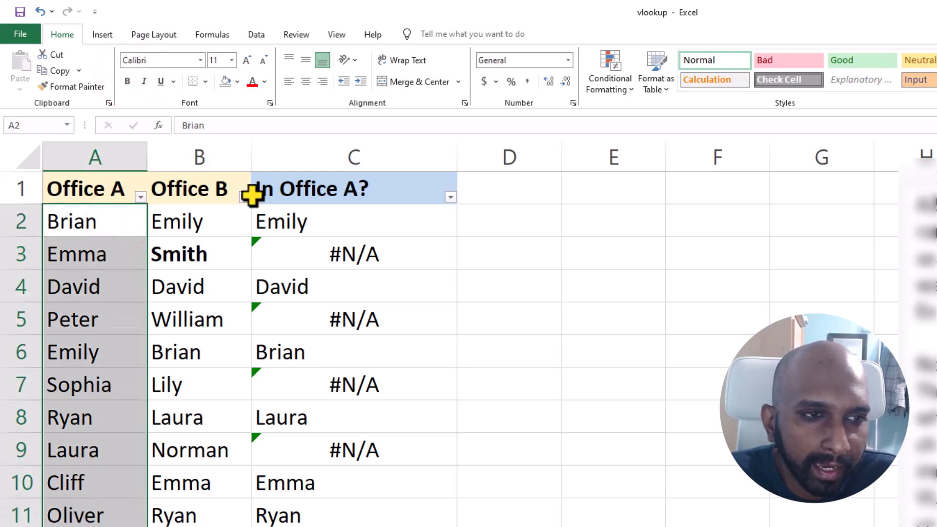
{"action": "left_click", "coordinate": [367, 259]}
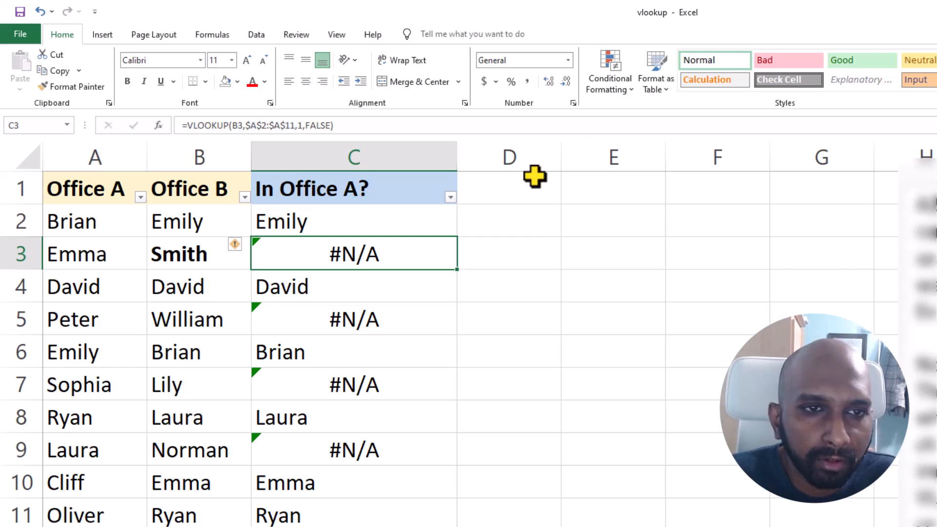
Insert an IFERROR function ahead of the VLOOKUP in C2, using the whole VLOOKUP as its value argument
{"action": "left_click", "coordinate": [305, 226]}
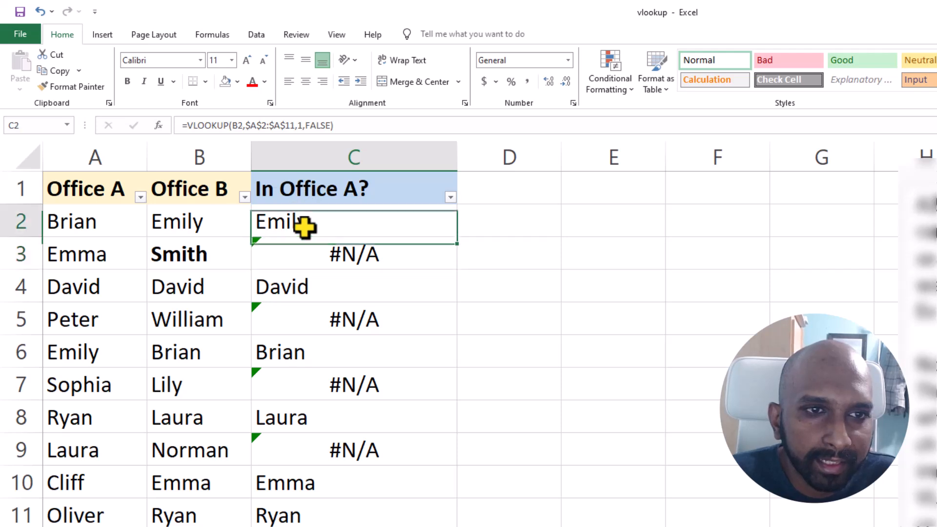
{"action": "left_click", "coordinate": [186, 126]}
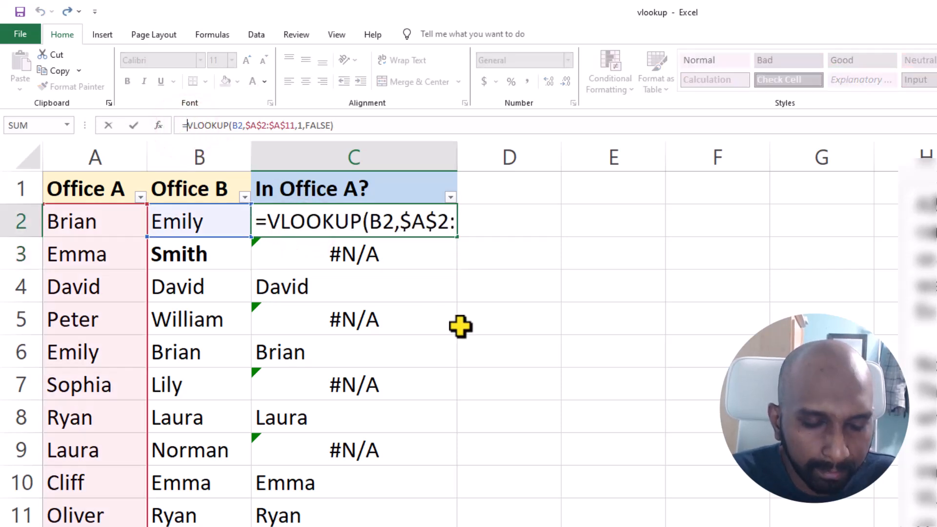
{"action": "type", "text": "IFERROR("}
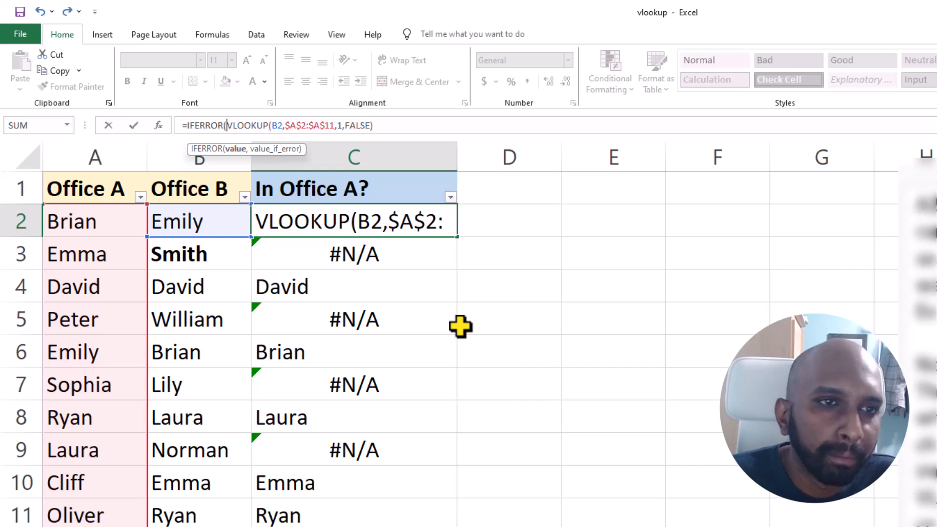
{"action": "left_click_drag", "start_coordinate": [384, 122], "coordinate": [228, 125]}
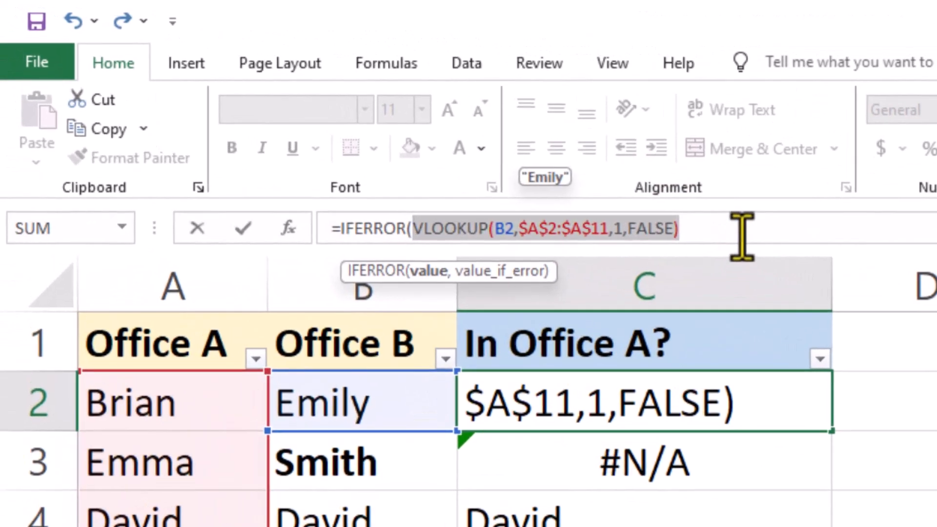
{"action": "left_click_drag", "start_coordinate": [722, 229], "coordinate": [413, 221]}
{"action": "left_click", "coordinate": [726, 229]}
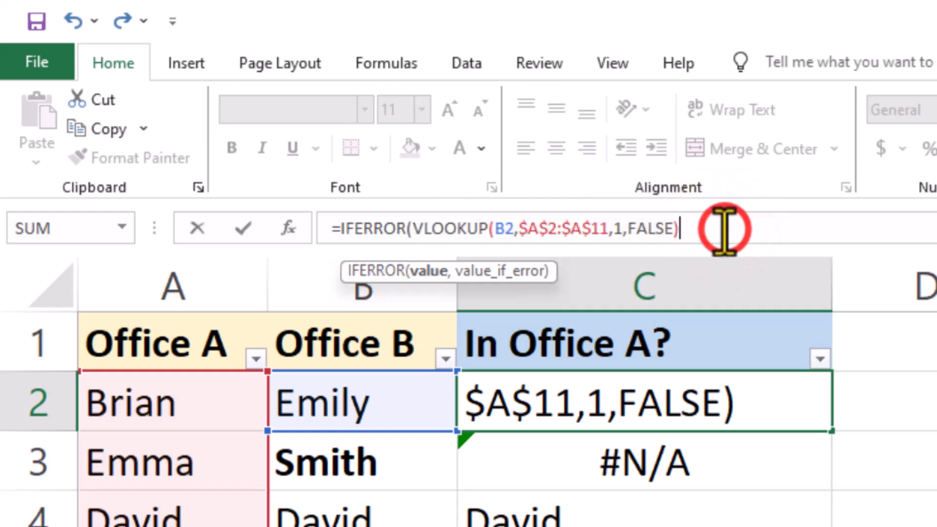
Set the IFERROR error value in C2 to "N" and enter the completed formula
{"action": "type", "text": ","}
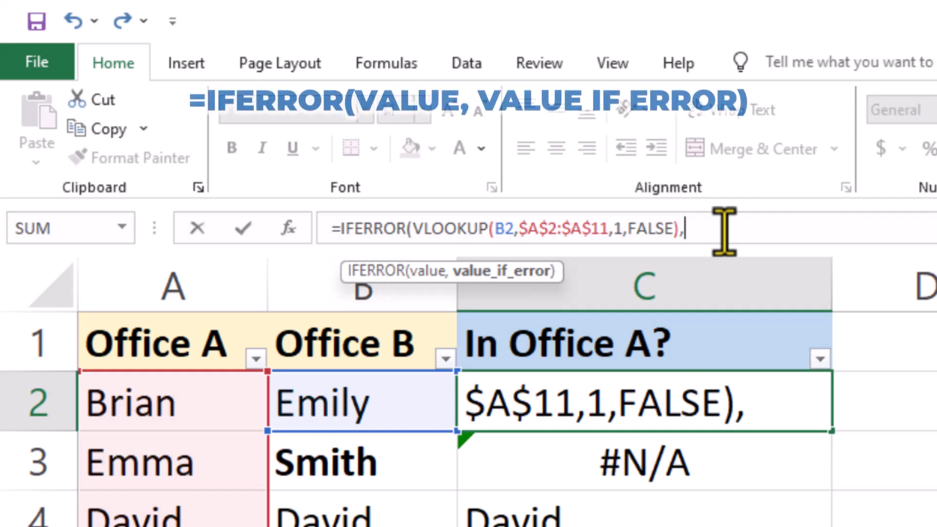
{"action": "type", "text": "\"N\""}
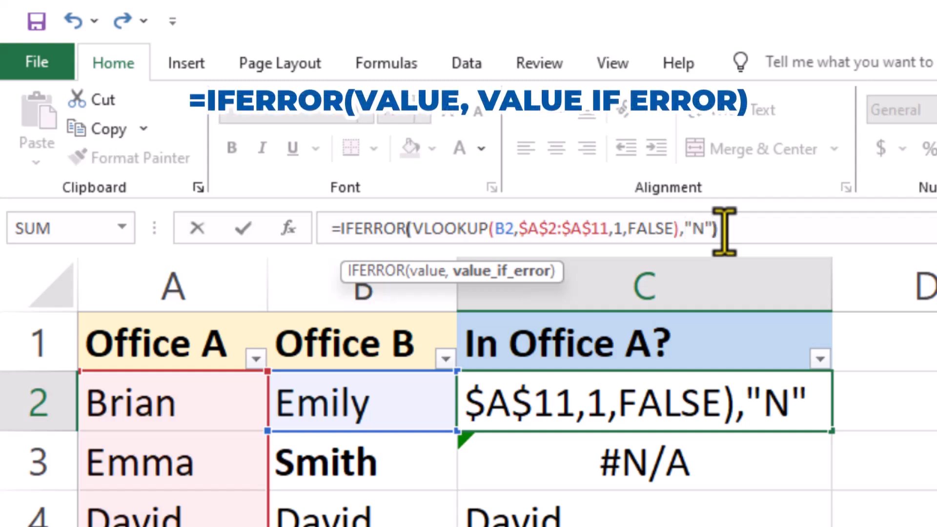
{"action": "type", "text": ")"}
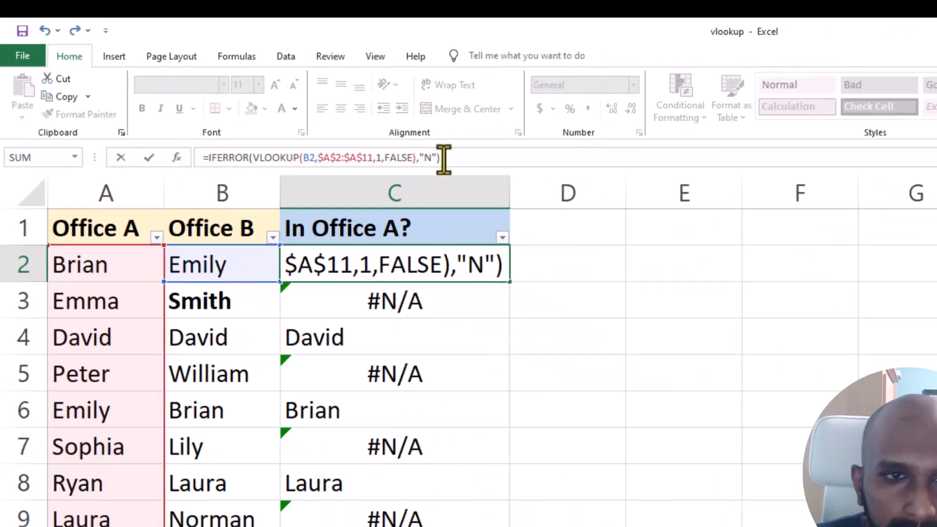
{"action": "key", "text": "Return"}
Fill the IFERROR formula from C2 down to C11
{"action": "left_click", "coordinate": [710, 404]}
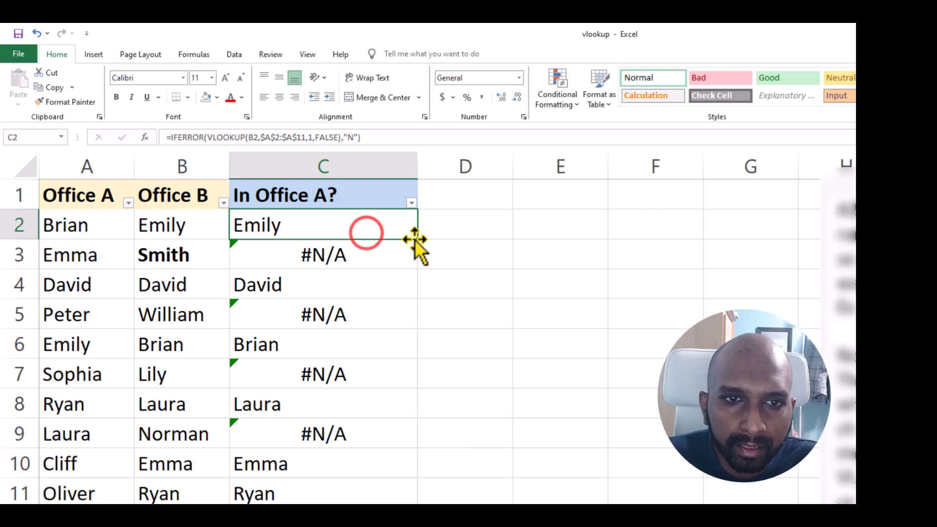
{"action": "left_click_drag", "start_coordinate": [416, 238], "coordinate": [403, 500]}
{"action": "left_click", "coordinate": [318, 233]}
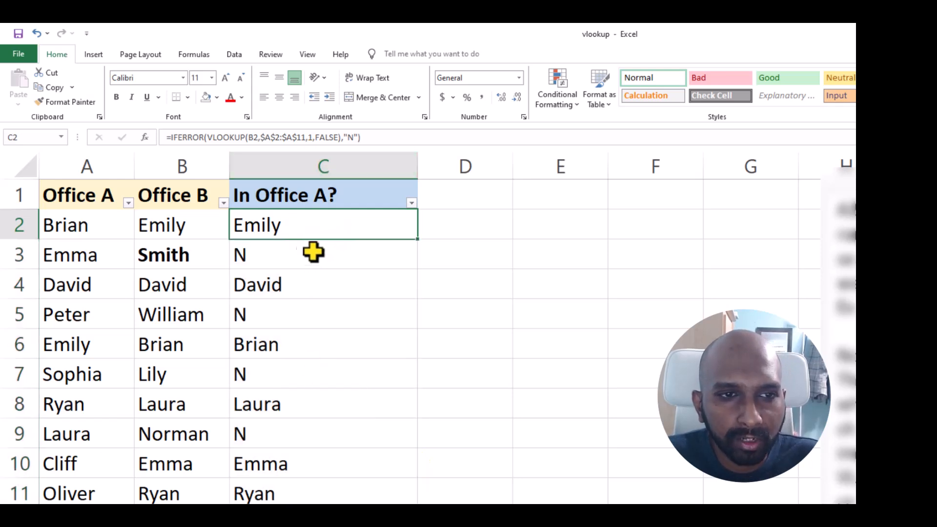
Wrap the formula in C2 in an IF function whose logical test checks whether the IFERROR result equals "N"
{"action": "left_click", "coordinate": [278, 259]}
{"action": "left_click", "coordinate": [296, 321]}
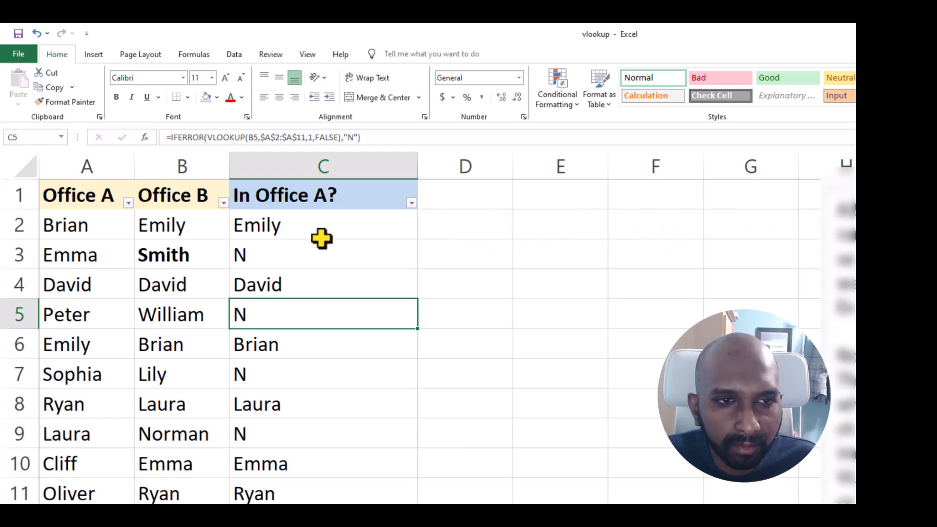
{"action": "left_click", "coordinate": [321, 227]}
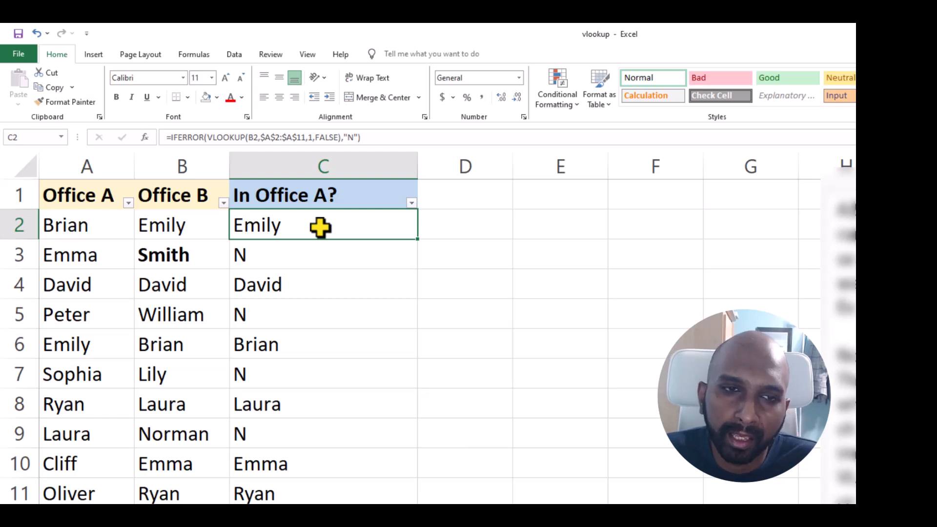
{"action": "left_click", "coordinate": [170, 137]}
{"action": "type", "text": "IF("}
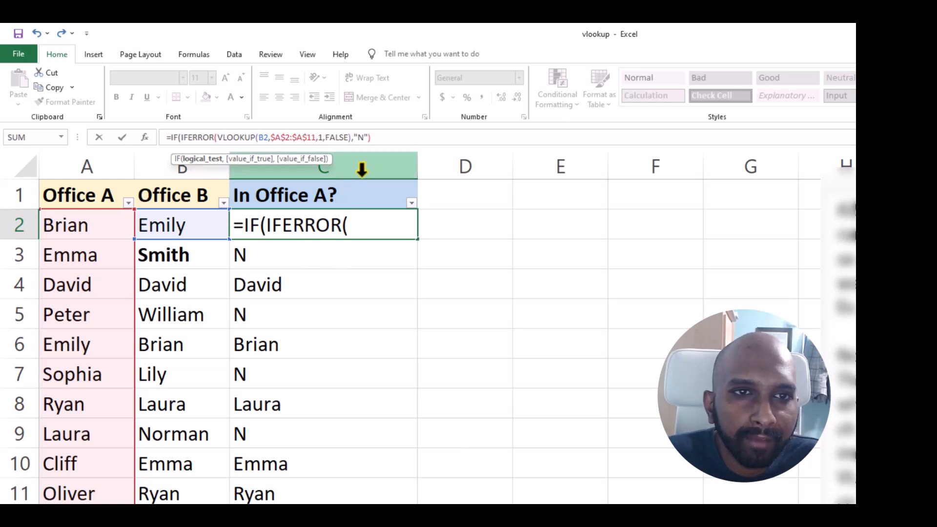
{"action": "mouse_move", "coordinate": [383, 137]}
{"action": "left_mouse_down"}
{"action": "mouse_move", "coordinate": [172, 139]}
{"action": "mouse_move", "coordinate": [392, 137]}
{"action": "left_mouse_up"}
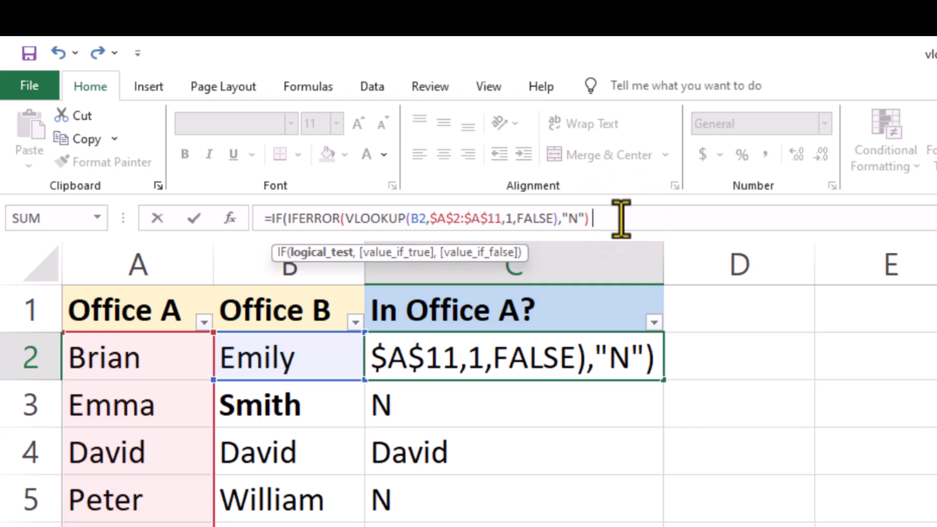
{"action": "type", "text": "= \"N\""}
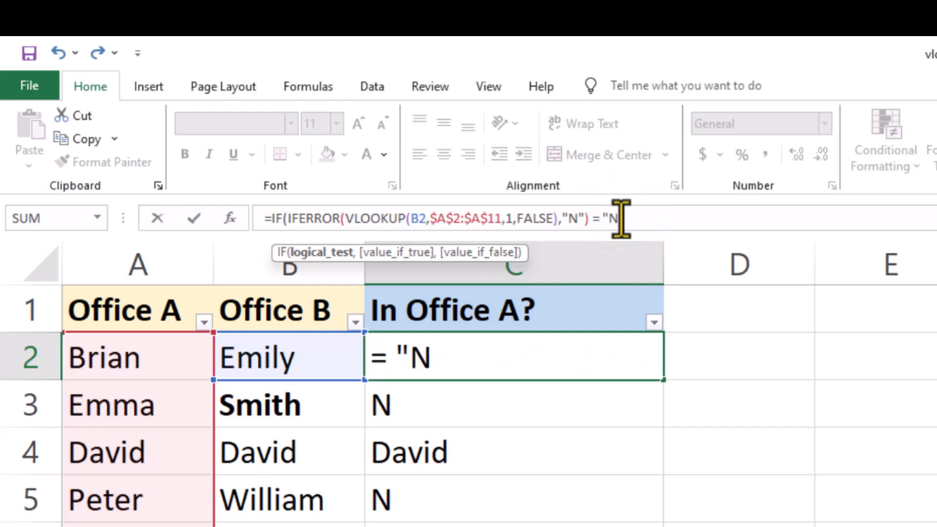
{"action": "type", "text": ","}
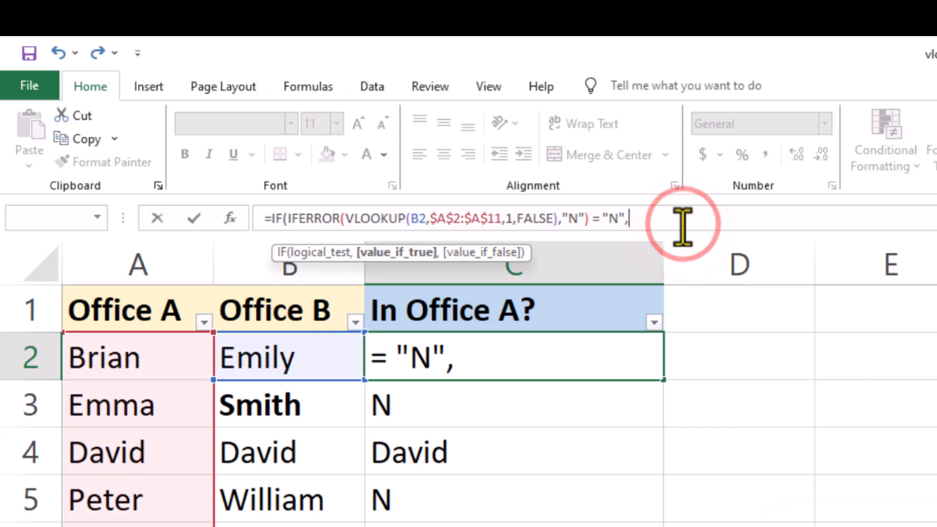
Set the IF in C2 to return "N" when true and "Y" when false, and enter the formula
{"action": "type", "text": "\"N\","}
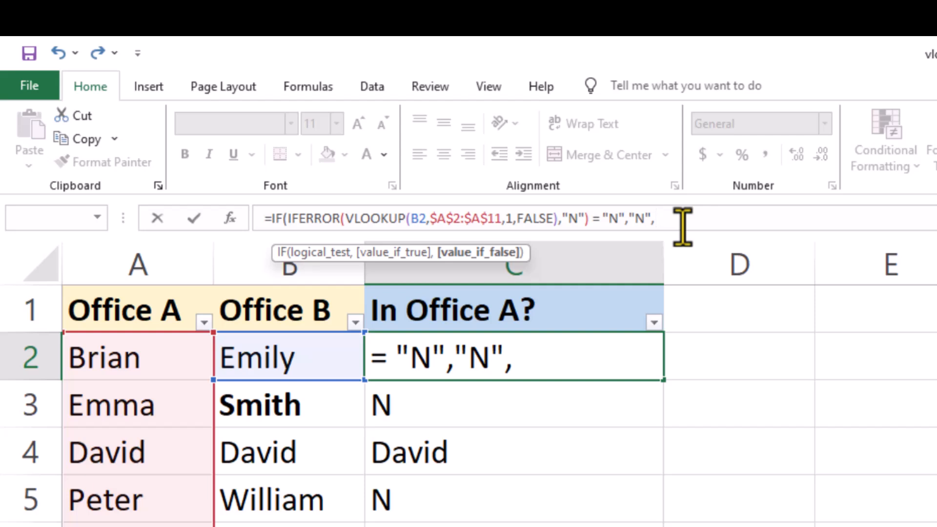
{"action": "type", "text": "\"Y\""}
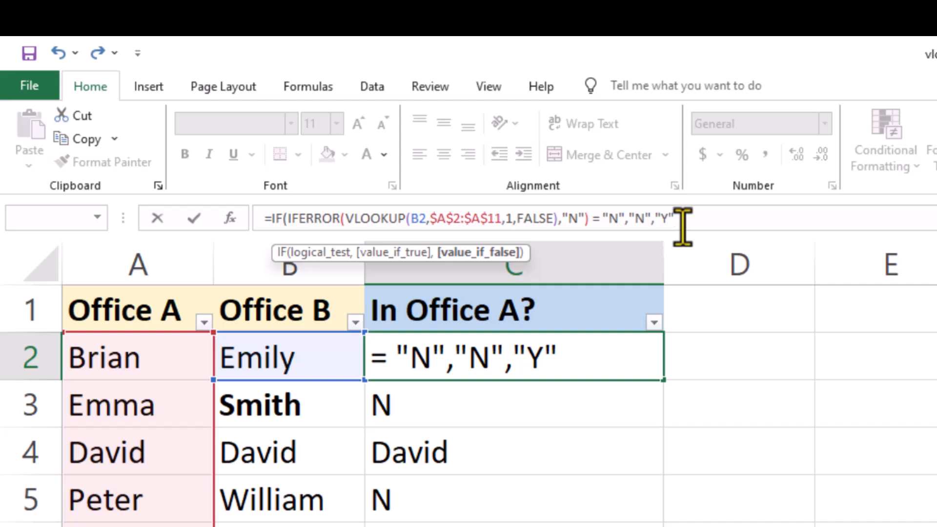
{"action": "type", "text": ")"}
{"action": "key", "text": "Return"}
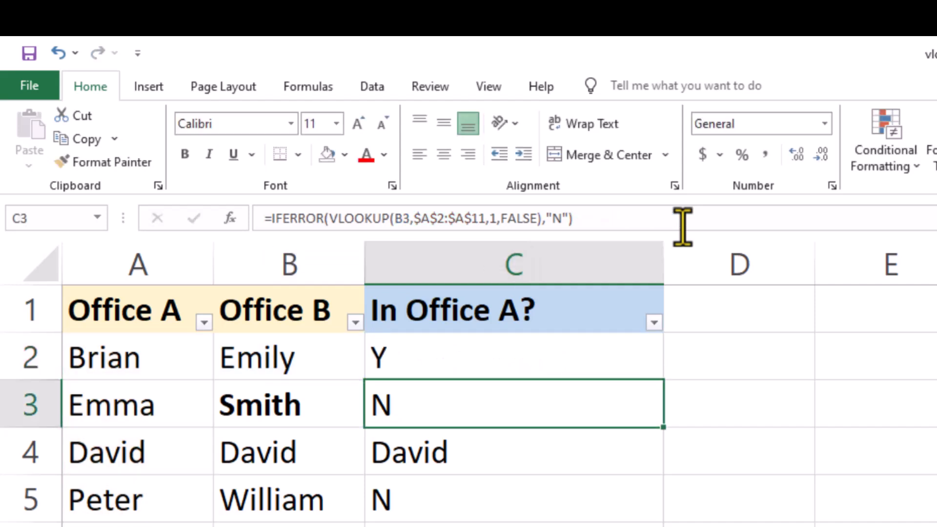
Fill the IF formula from C2 down to C11 and review the resulting column
{"action": "left_click", "coordinate": [426, 350]}
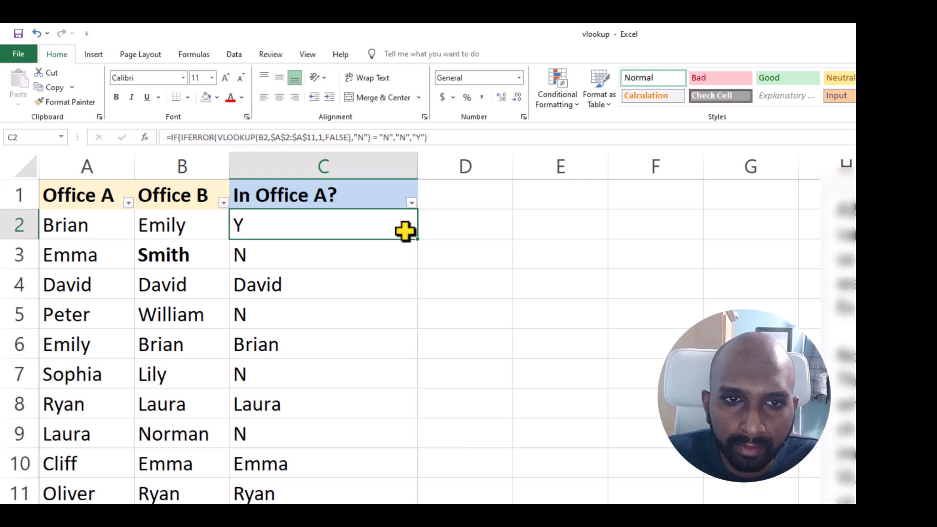
{"action": "left_click_drag", "start_coordinate": [416, 239], "coordinate": [397, 502]}
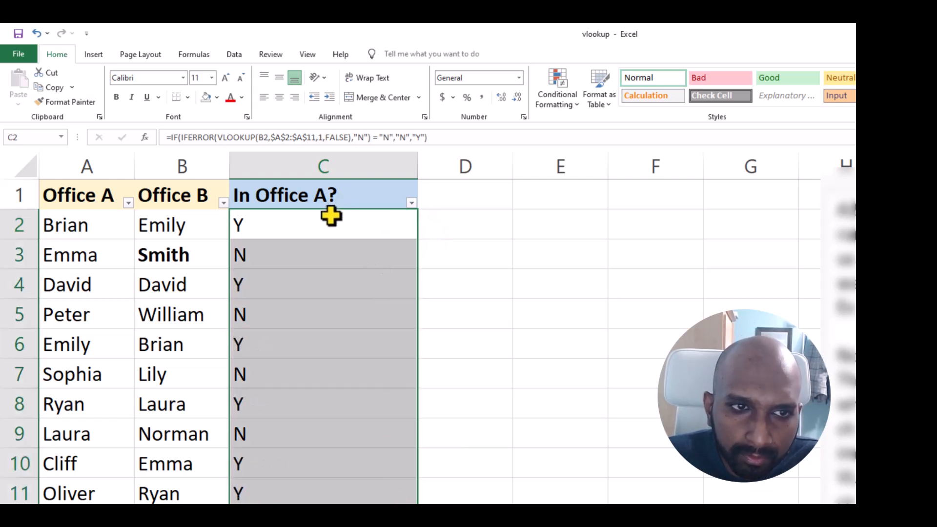
{"action": "left_click", "coordinate": [283, 224]}
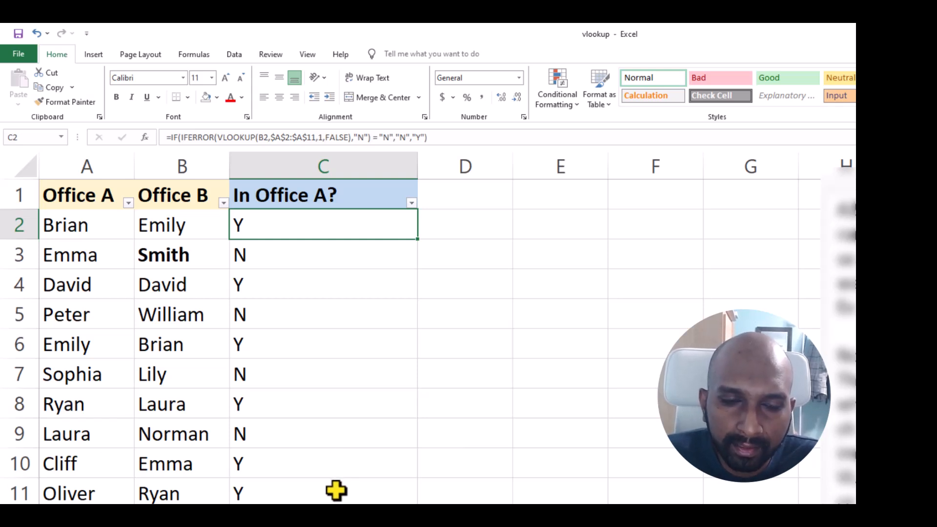
{"action": "mouse_move", "coordinate": [337, 490]}
{"action": "left_mouse_down"}
{"action": "mouse_move", "coordinate": [221, 271]}
{"action": "mouse_move", "coordinate": [286, 245]}
{"action": "left_mouse_up"}
{"action": "left_click", "coordinate": [306, 229]}
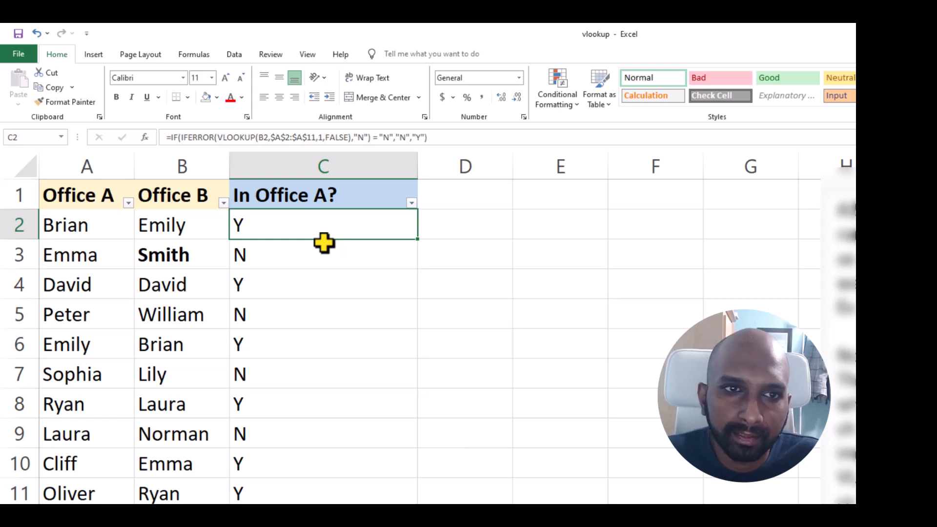
Filter the In Office A? column to show only the Y rows and select the filtered records in A2:C11
{"action": "left_click", "coordinate": [398, 195]}
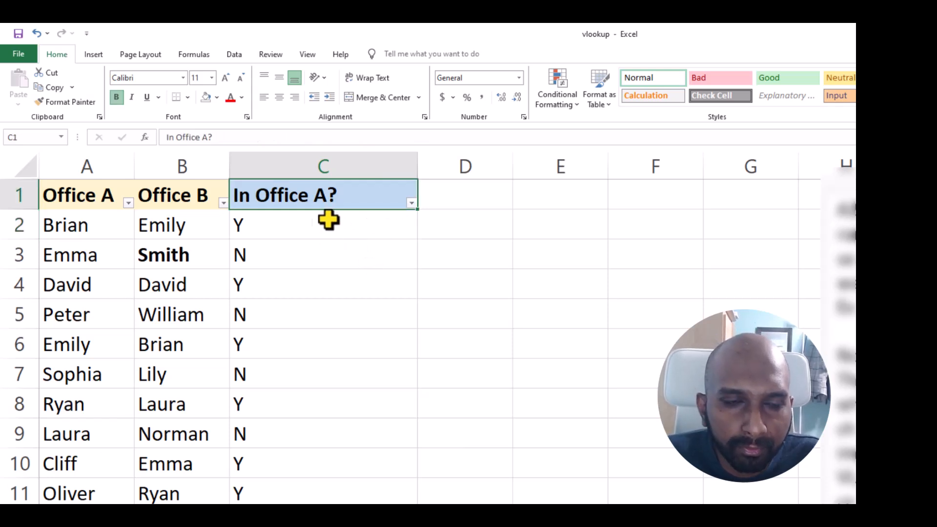
{"action": "left_click", "coordinate": [411, 203]}
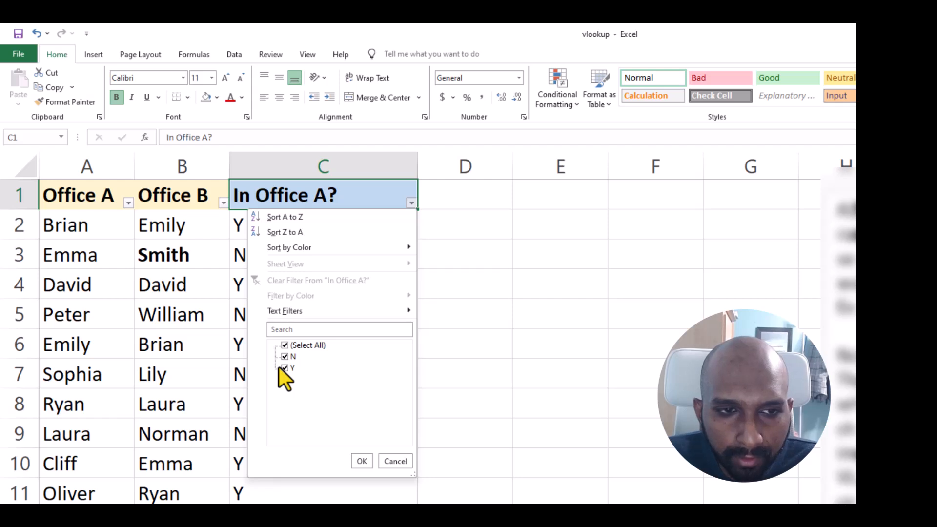
{"action": "left_click", "coordinate": [284, 356]}
{"action": "left_click", "coordinate": [362, 462]}
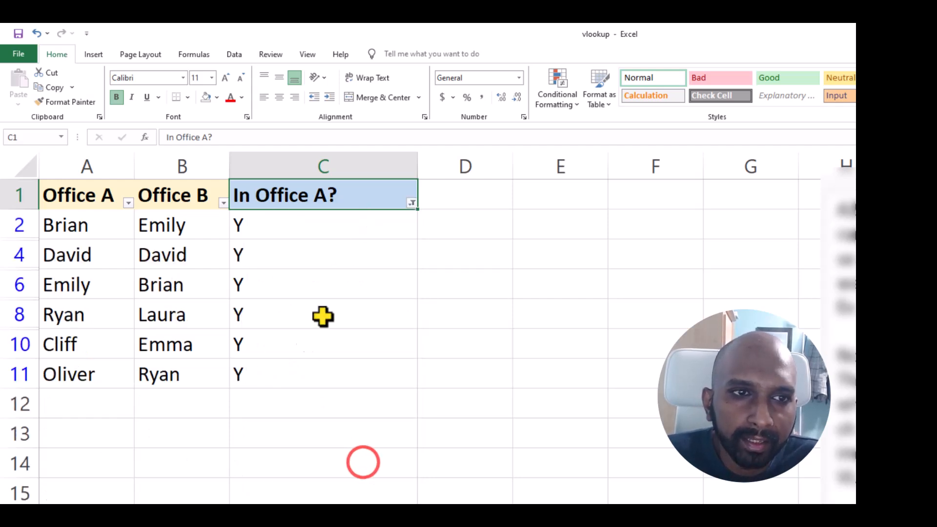
{"action": "left_click_drag", "start_coordinate": [314, 372], "coordinate": [122, 234]}
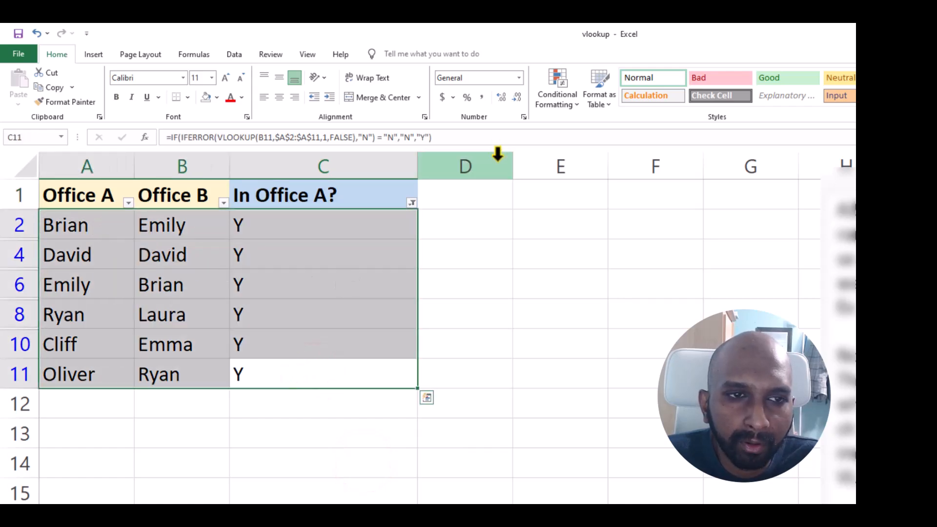